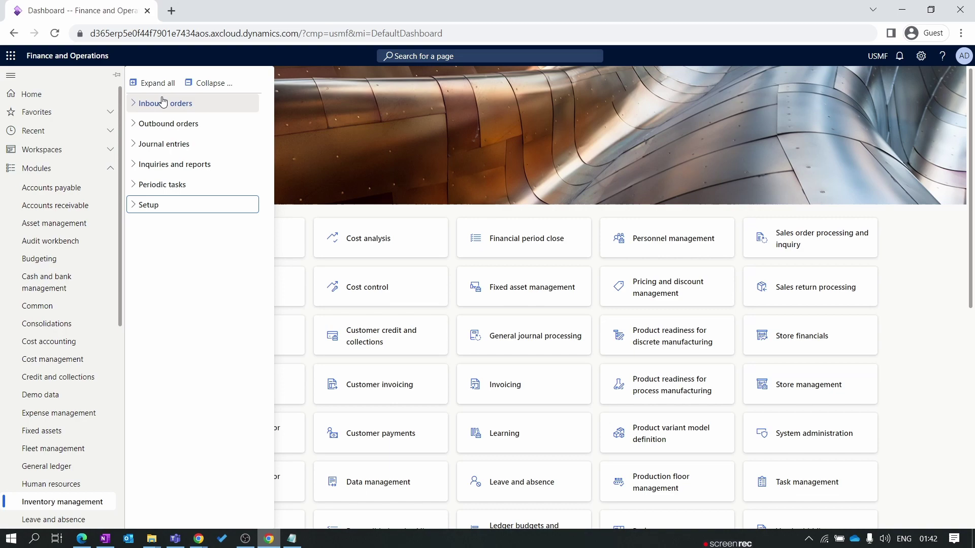
# Step: Under Inventory > Item model groups, add a new group 'Weighted' with name 'Weighted Avg.'
pyautogui.click(152, 205)
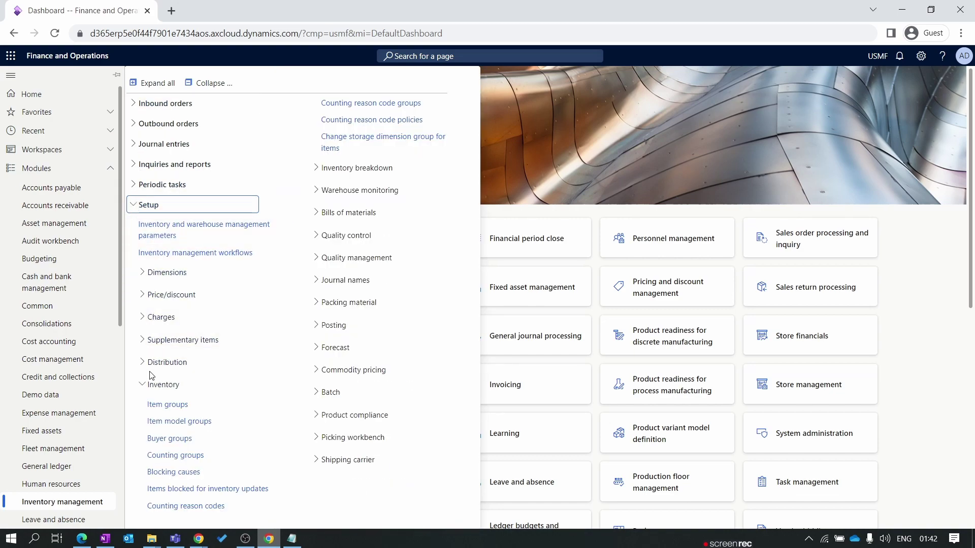
pyautogui.click(175, 422)
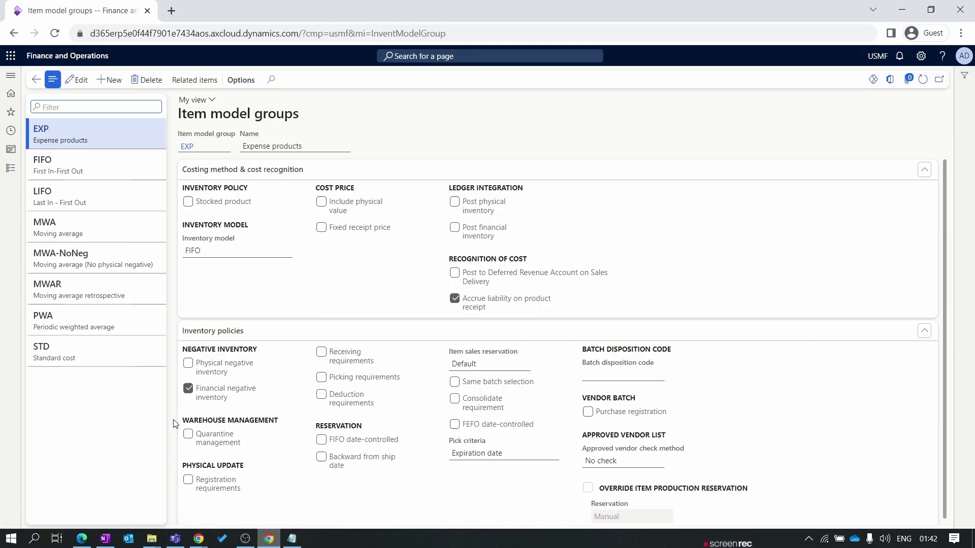
pyautogui.click(110, 79)
pyautogui.write('W')
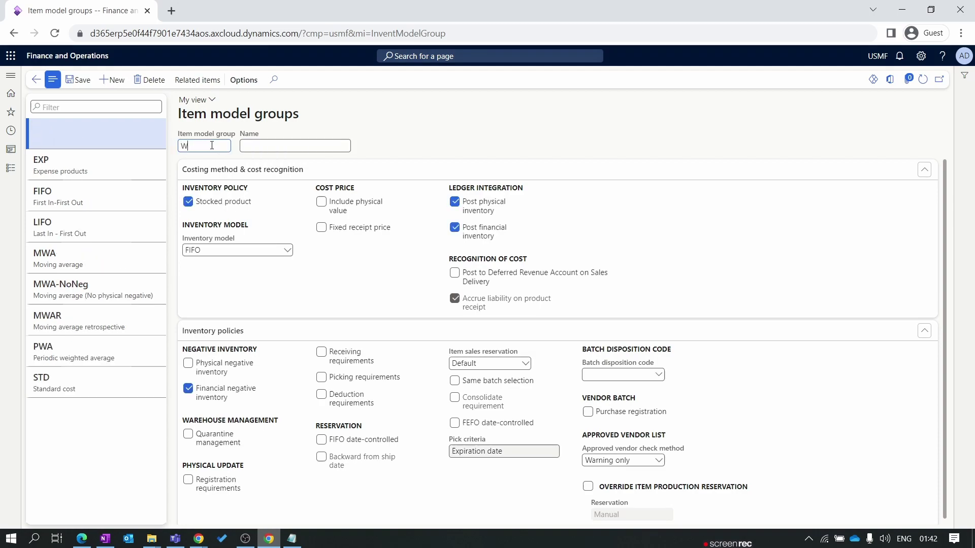
pyautogui.write('eighted')
pyautogui.click(256, 147)
pyautogui.write('Weighted A')
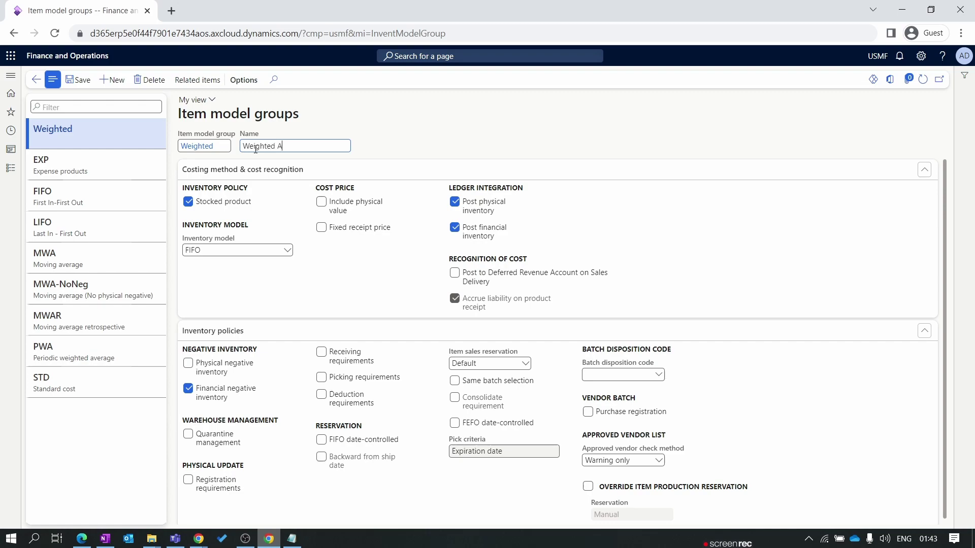
pyautogui.write('vg.')
pyautogui.click(388, 244)
pyautogui.moveTo(230, 211)
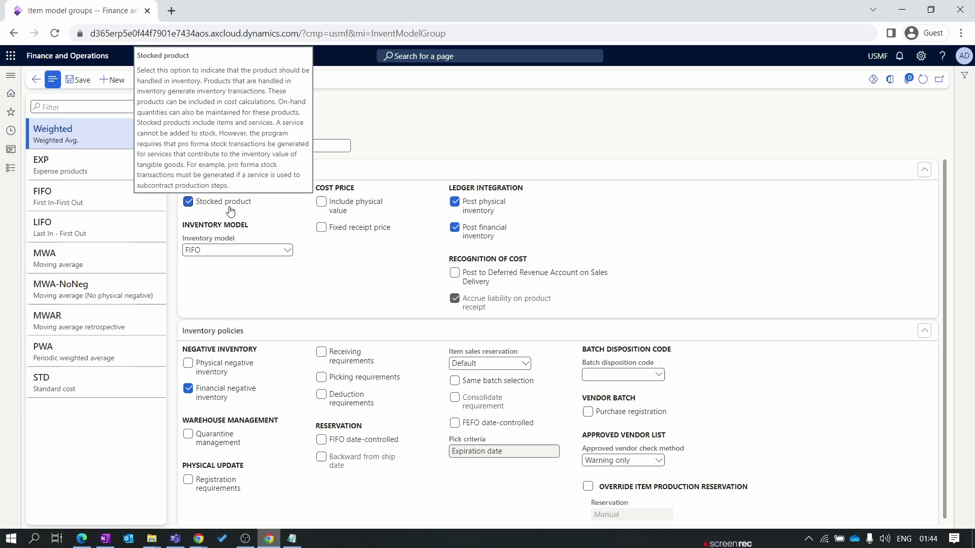
pyautogui.click(230, 207)
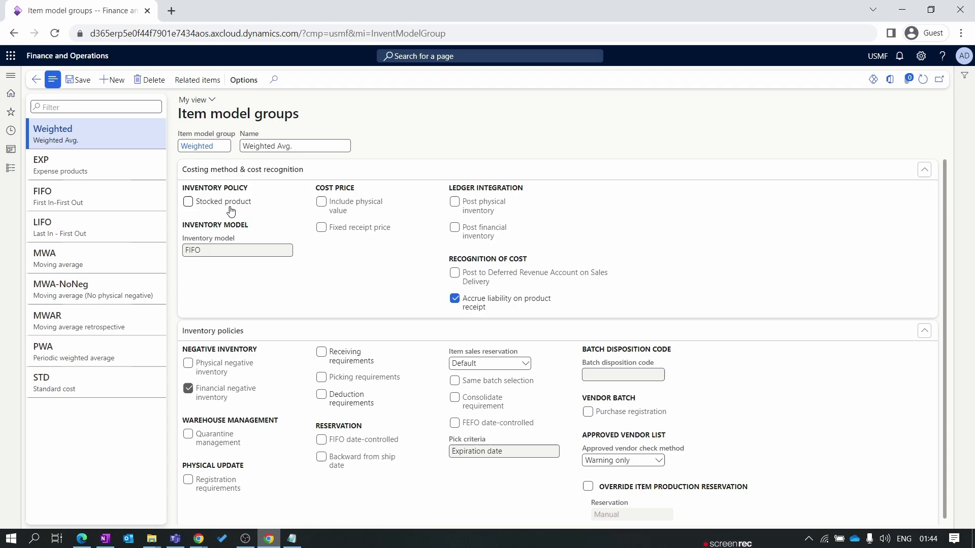
pyautogui.click(193, 205)
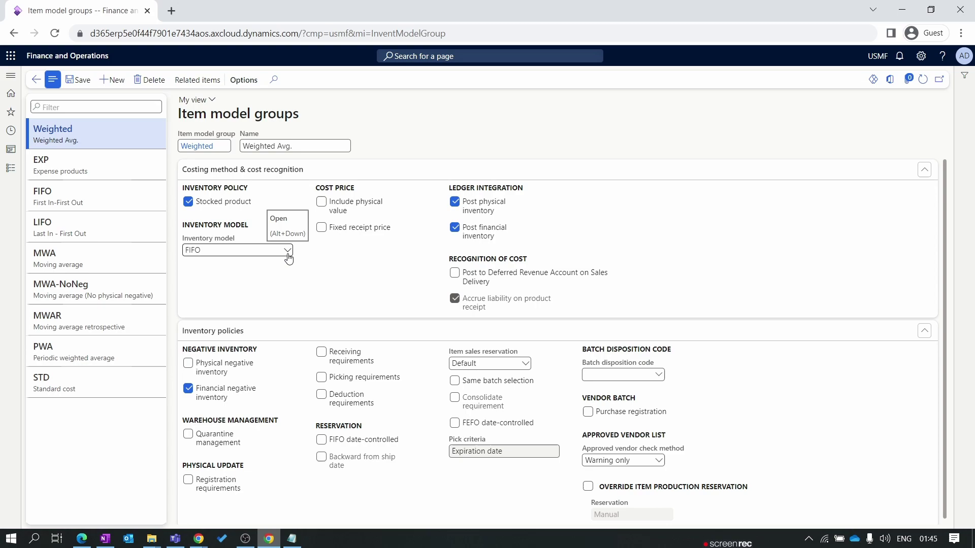
# Step: Switch the Weighted group's inventory model from FIFO to Weighted avg
pyautogui.click(288, 250)
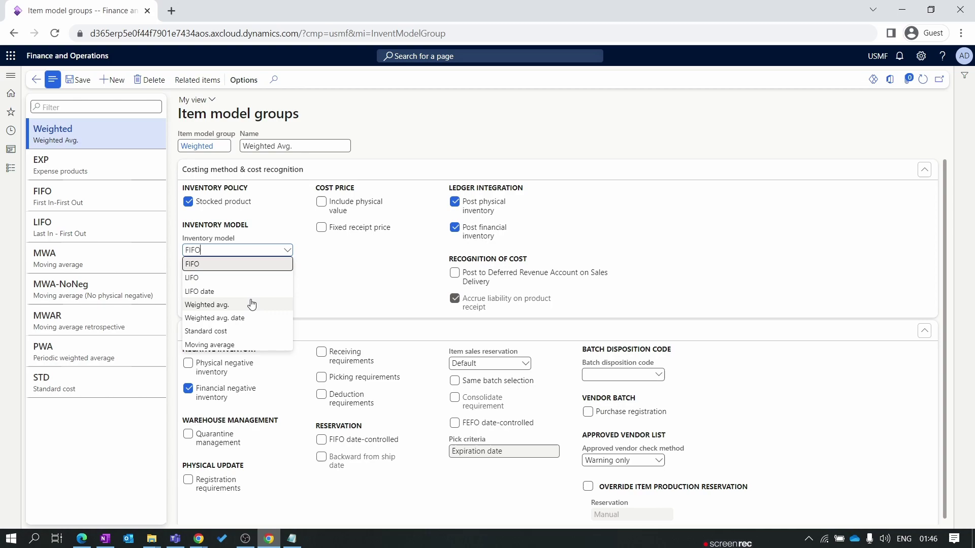
pyautogui.click(252, 305)
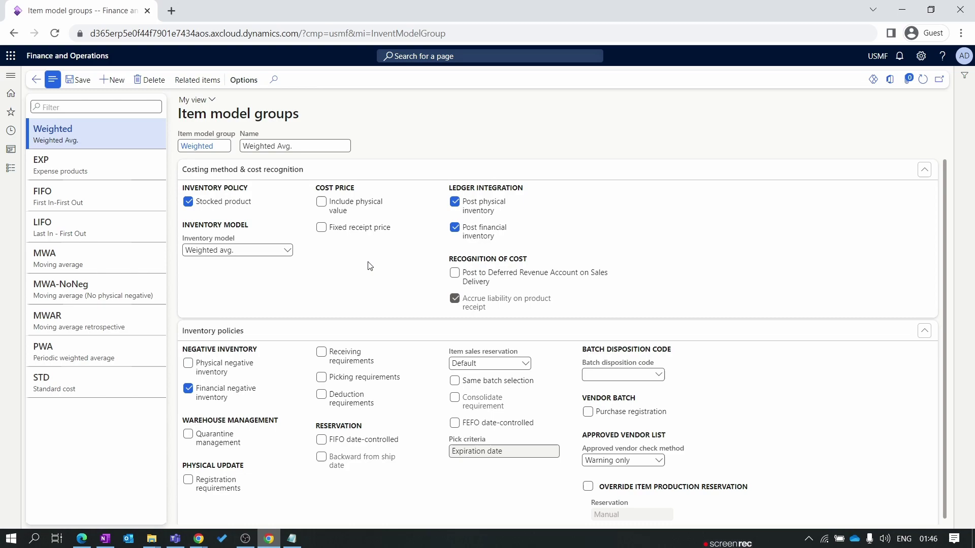
pyautogui.click(327, 202)
# Step: Enable Include physical value for cost price, leaving Post physical inventory on
pyautogui.click(326, 201)
pyautogui.moveTo(482, 209)
pyautogui.click(455, 202)
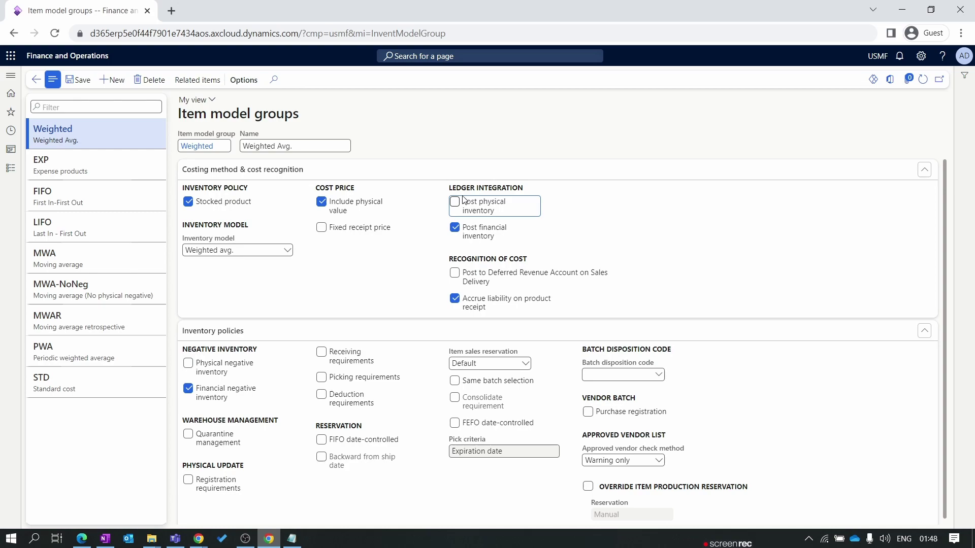
pyautogui.click(458, 204)
pyautogui.scroll(-1, 258, 294)
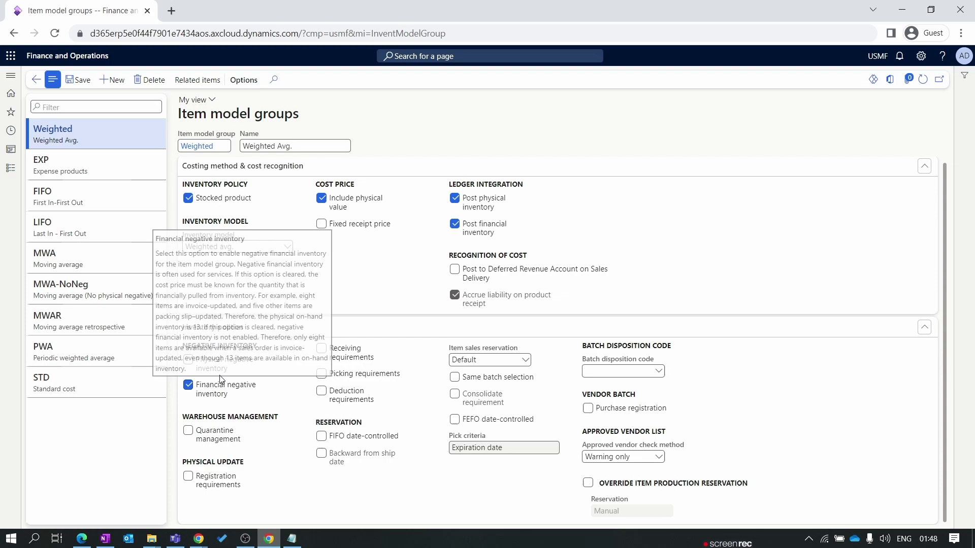
pyautogui.moveTo(223, 372)
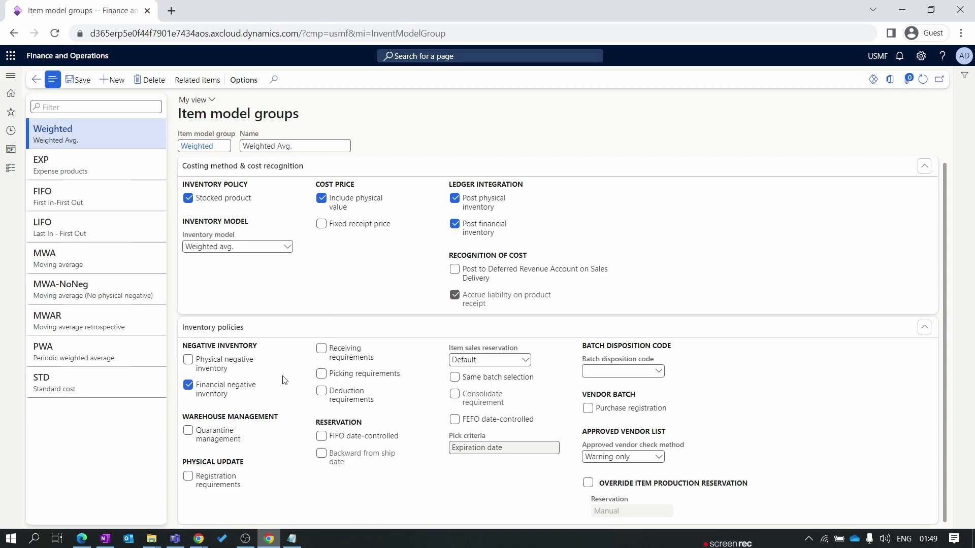
# Step: Require picking and deduction but not receiving for the Weighted group, then save it
pyautogui.moveTo(246, 394)
pyautogui.click(321, 348)
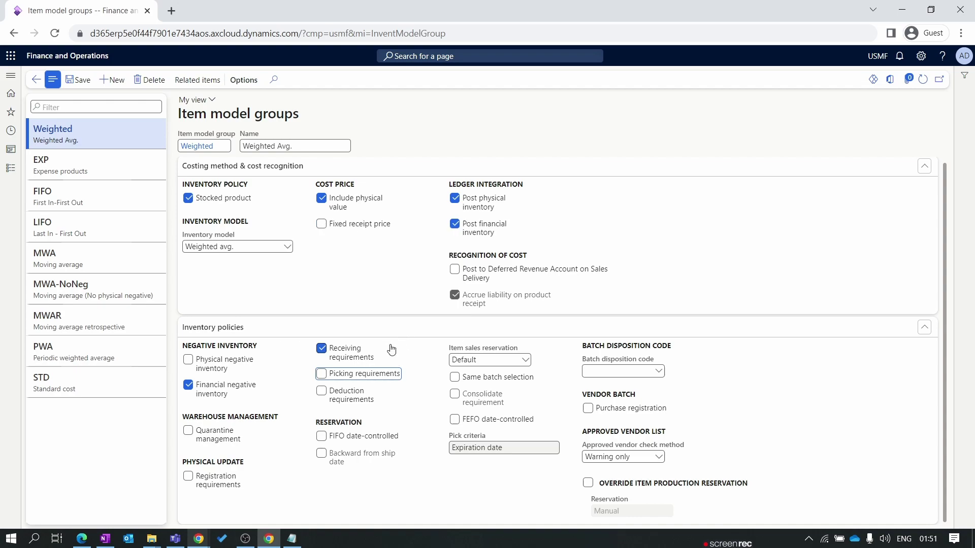
pyautogui.moveTo(391, 349)
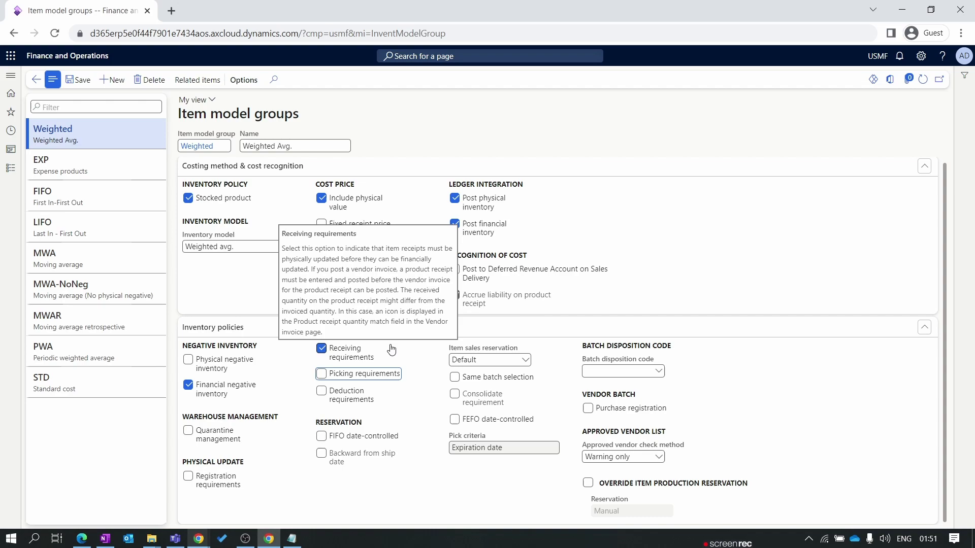
pyautogui.click(322, 392)
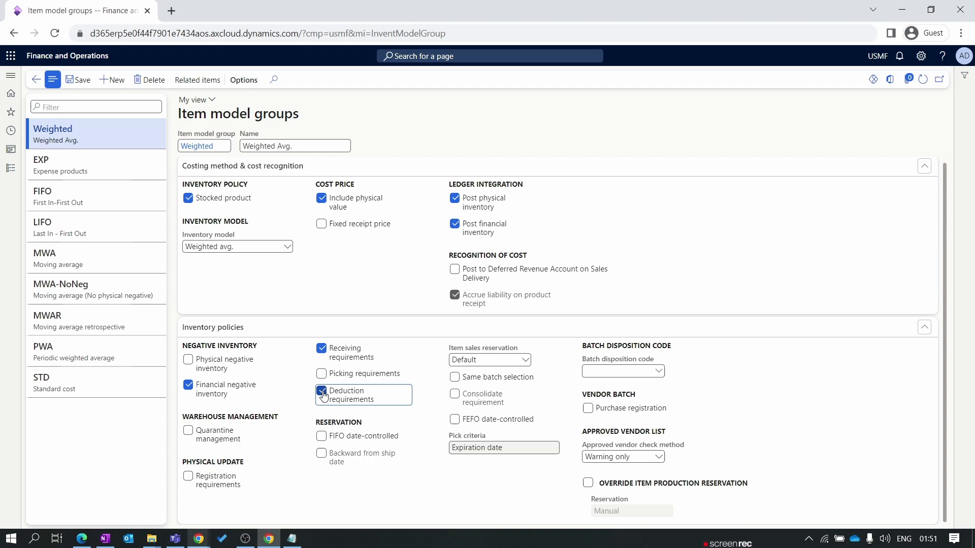
pyautogui.click(189, 478)
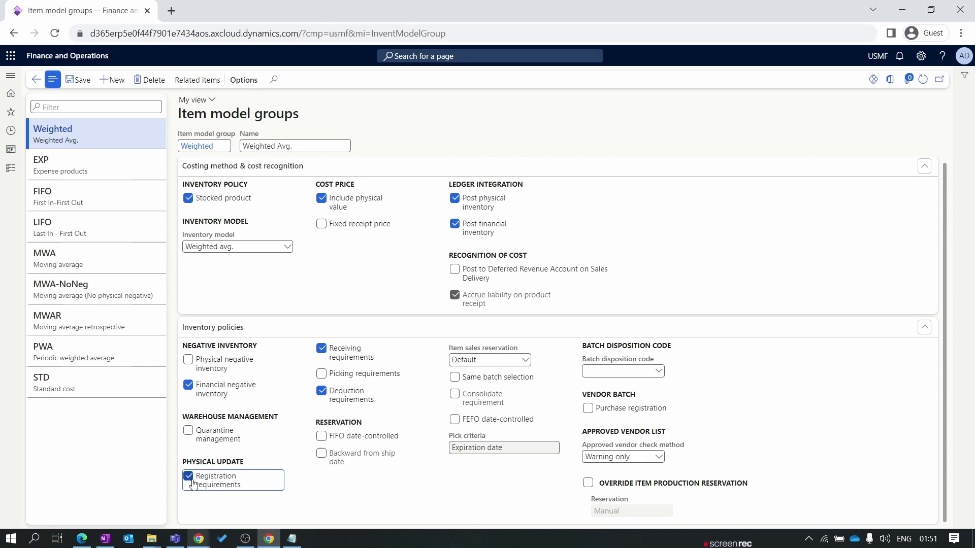
pyautogui.click(321, 374)
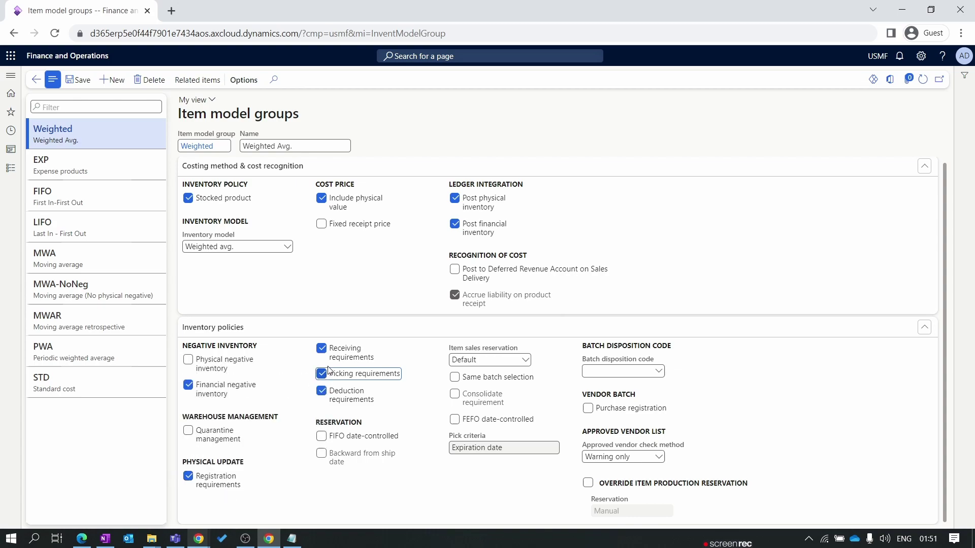
pyautogui.moveTo(374, 358); pyautogui.dragTo(354, 358)
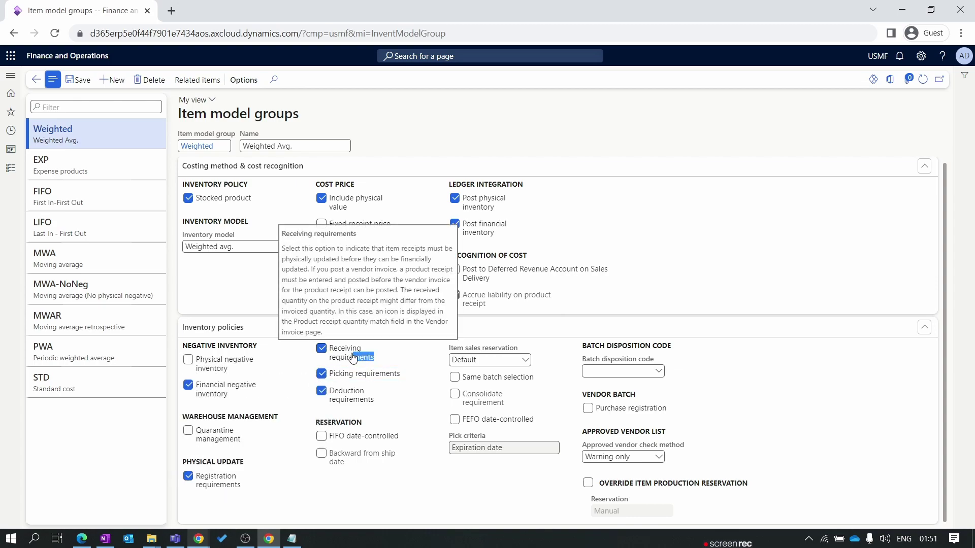
pyautogui.click(354, 358)
pyautogui.click(350, 394)
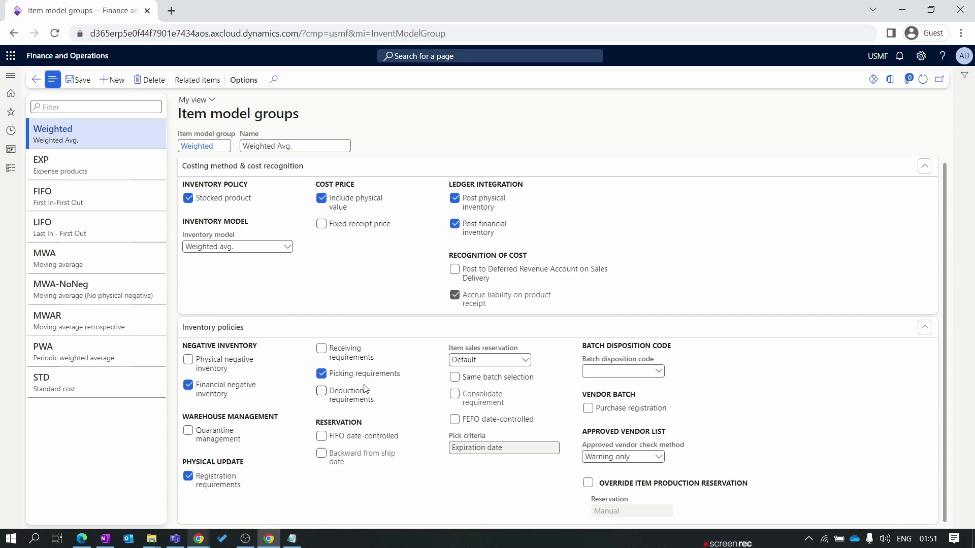
pyautogui.click(357, 395)
pyautogui.moveTo(383, 408)
pyautogui.click(79, 80)
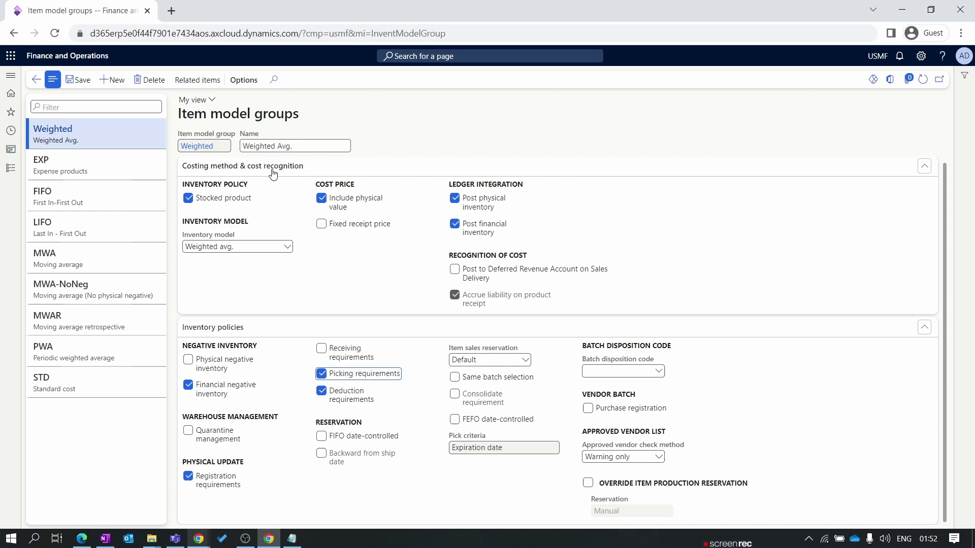
# Step: Go to Inventory management > Setup > Item groups to view Audio's posting accounts
pyautogui.click(8, 171)
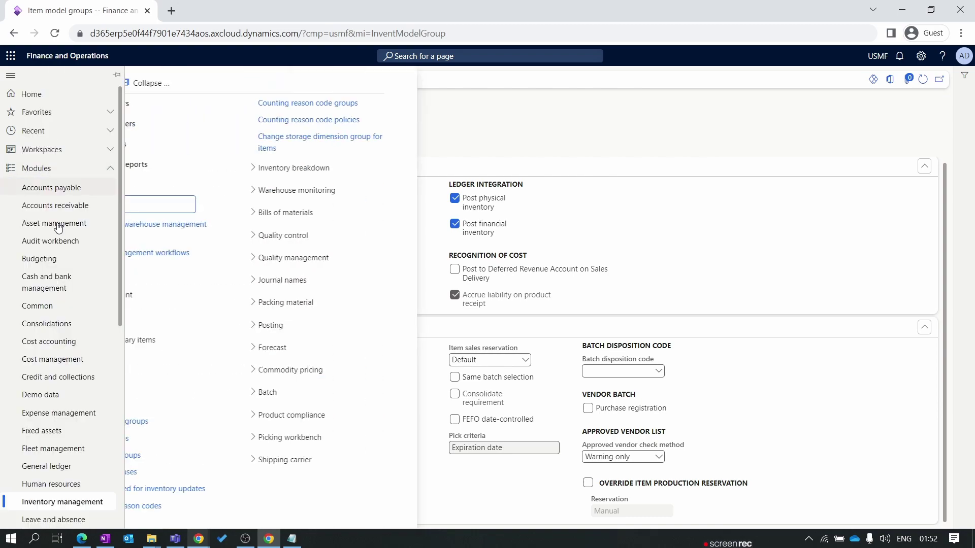
pyautogui.click(178, 410)
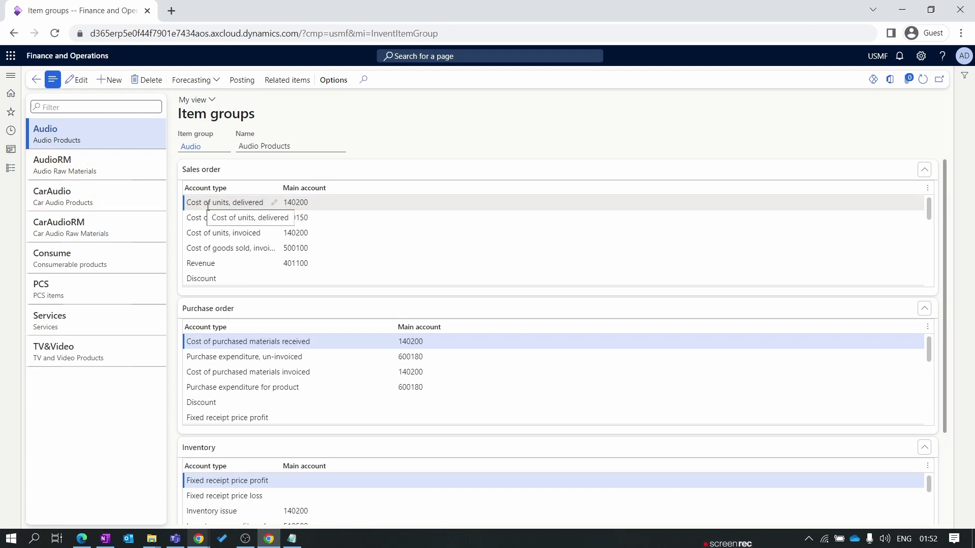
pyautogui.scroll(-5, 239, 244)
pyautogui.scroll(-6, 303, 325)
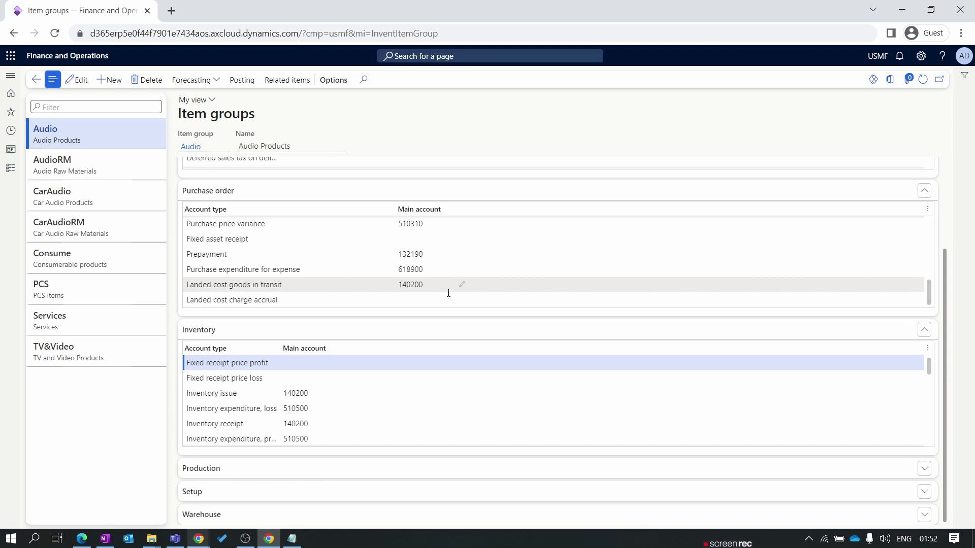
pyautogui.scroll(-5, 377, 367)
pyautogui.scroll(5, 375, 367)
pyautogui.scroll(5, 406, 254)
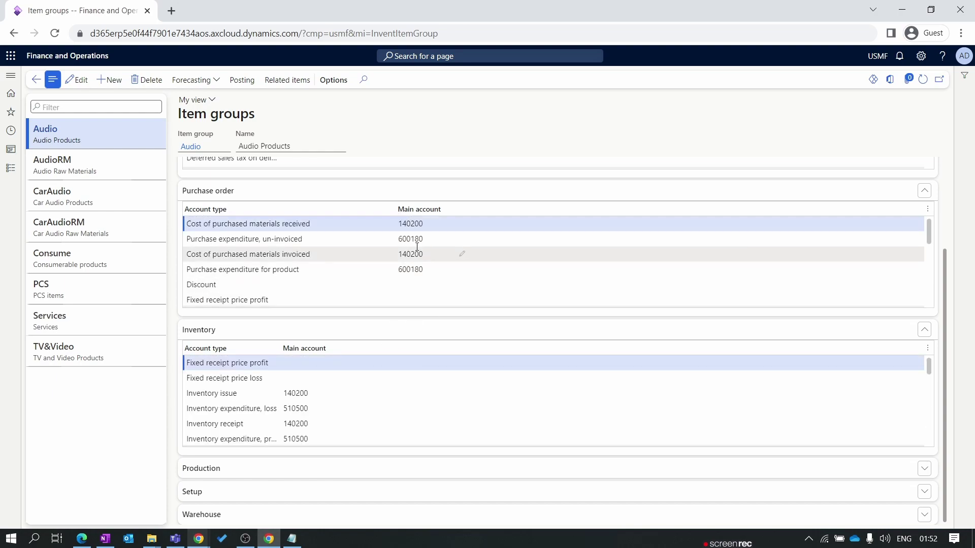
pyautogui.scroll(2, 848, 322)
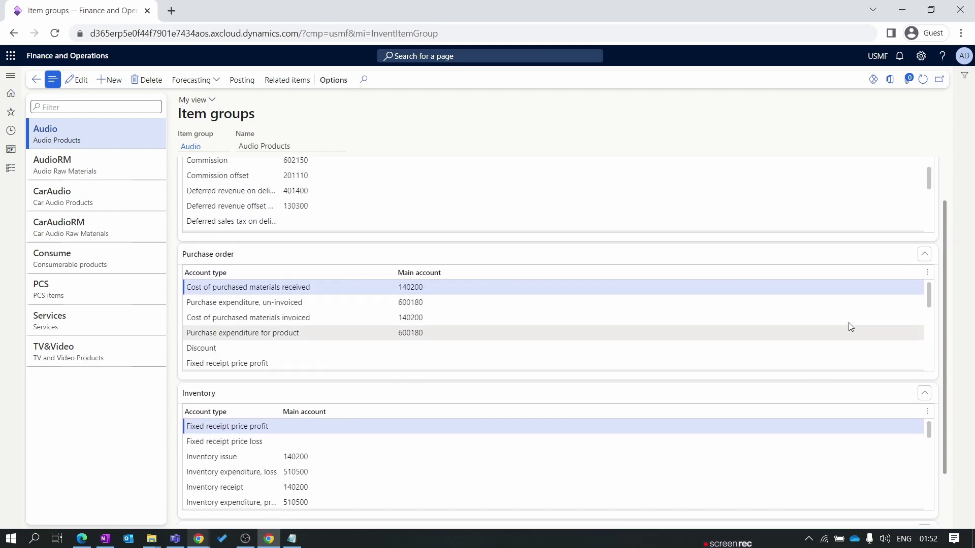
pyautogui.scroll(2, 418, 203)
pyautogui.scroll(2, 736, 265)
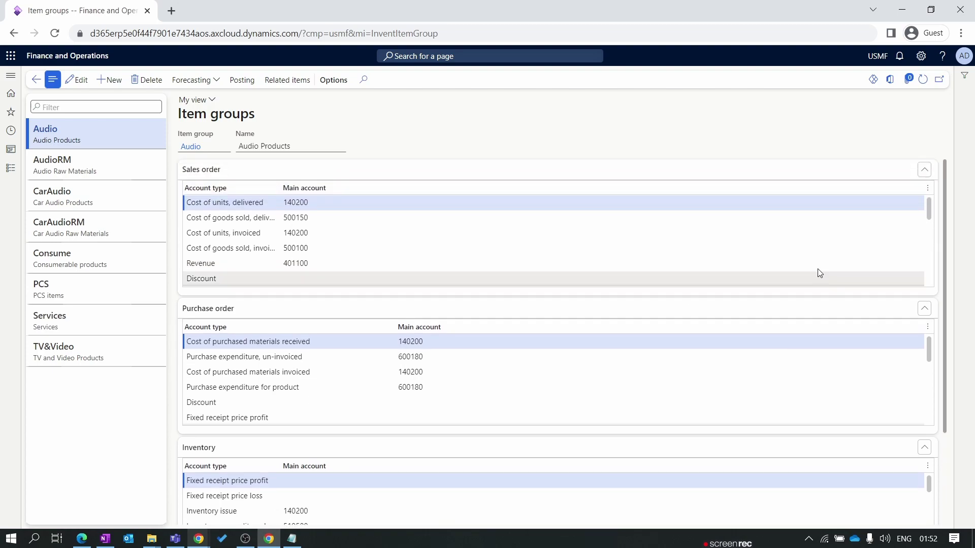
pyautogui.scroll(-3, 326, 330)
pyautogui.scroll(-3, 308, 462)
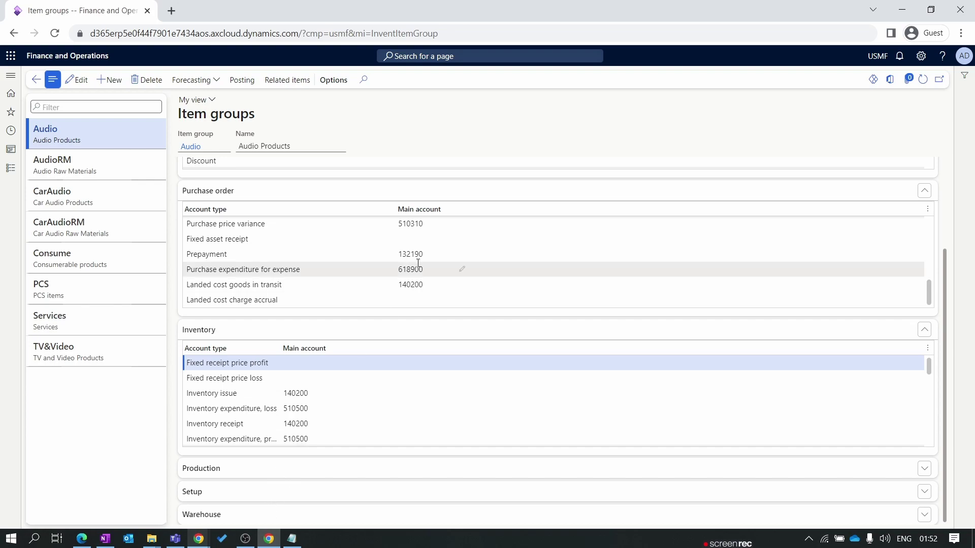
pyautogui.scroll(3, 414, 279)
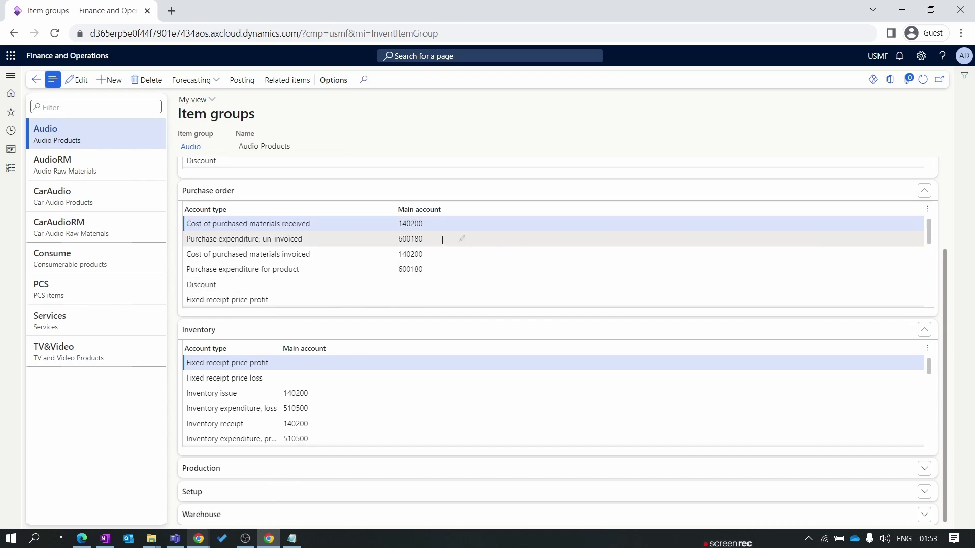
pyautogui.moveTo(444, 237)
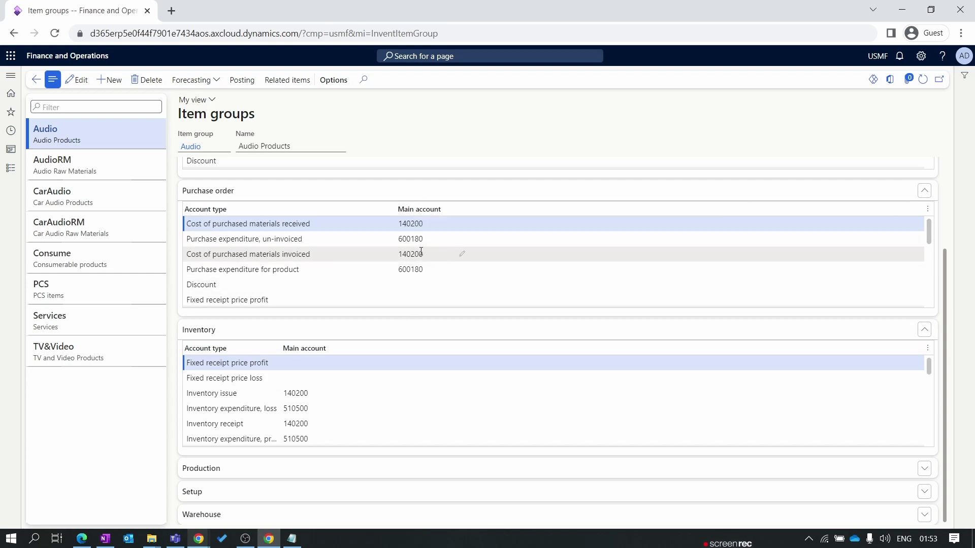
pyautogui.moveTo(420, 263)
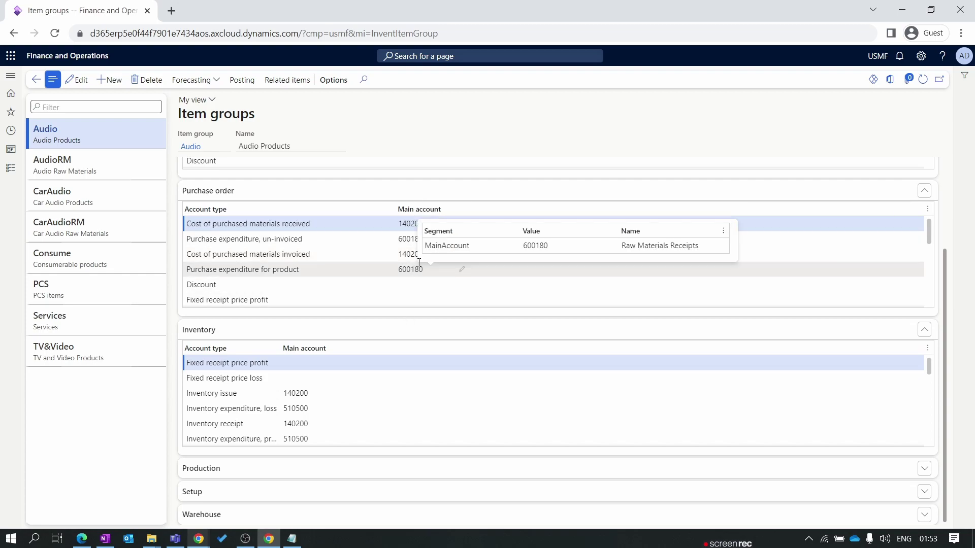